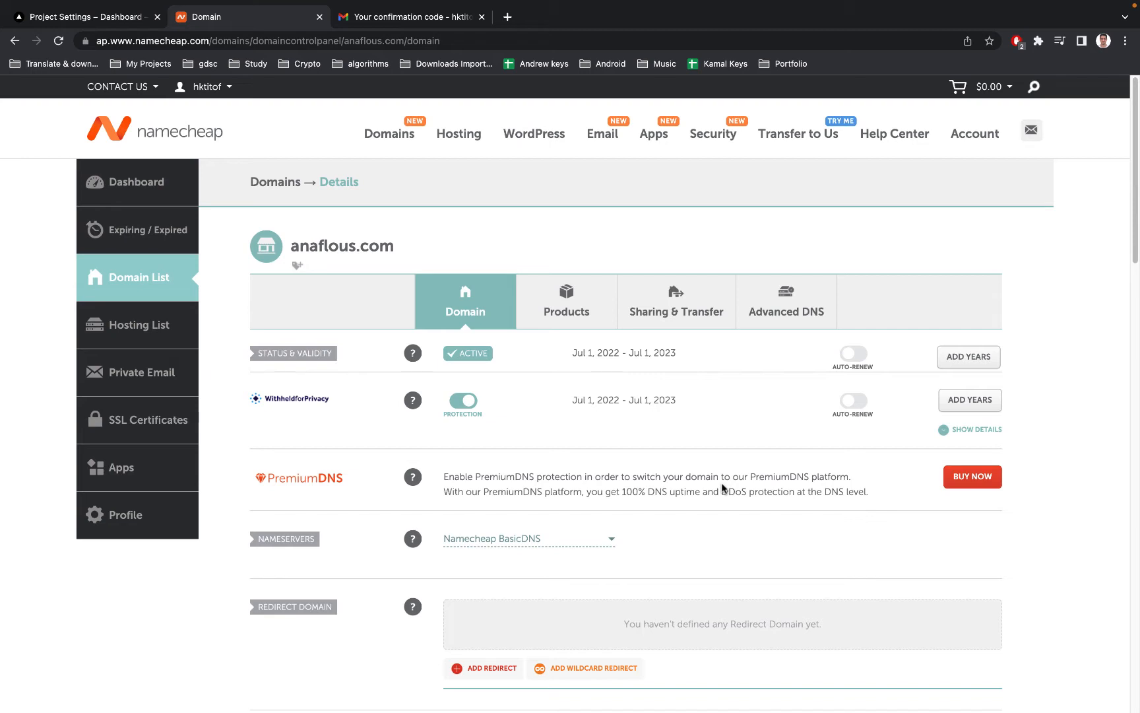
left_click(85, 16)
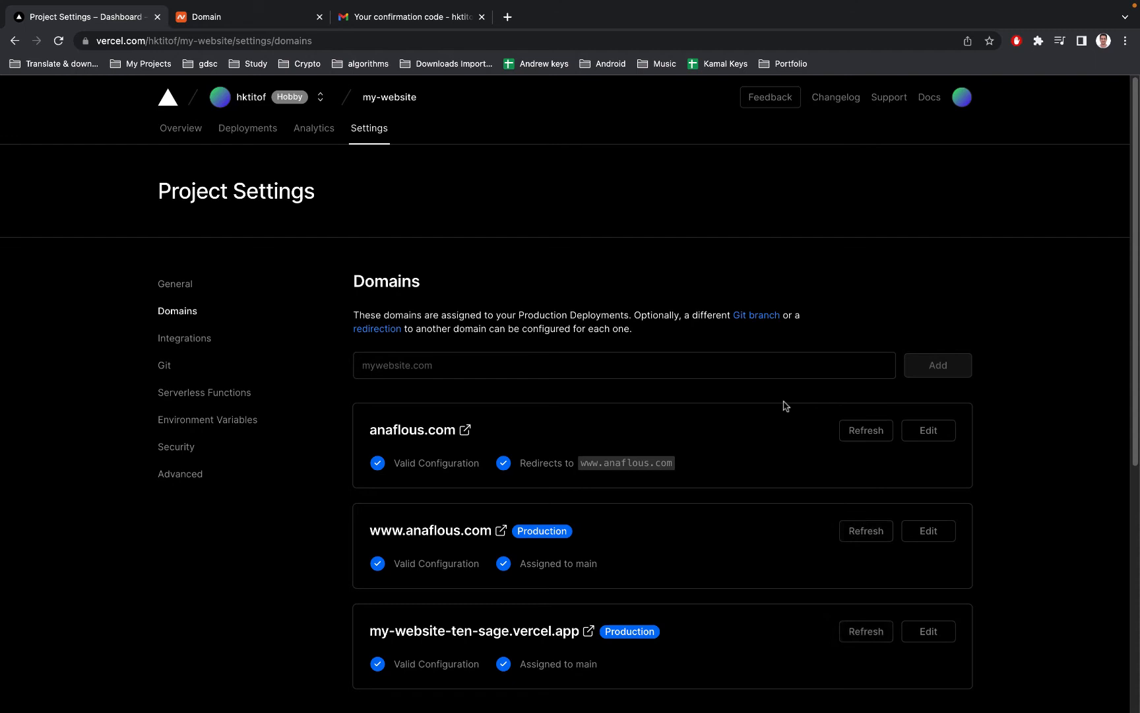
- Clear all-time cookies, site data and cached images and files via Chrome's Clear Browsing Data
left_click(1126, 41)
mouse_move(941, 267)
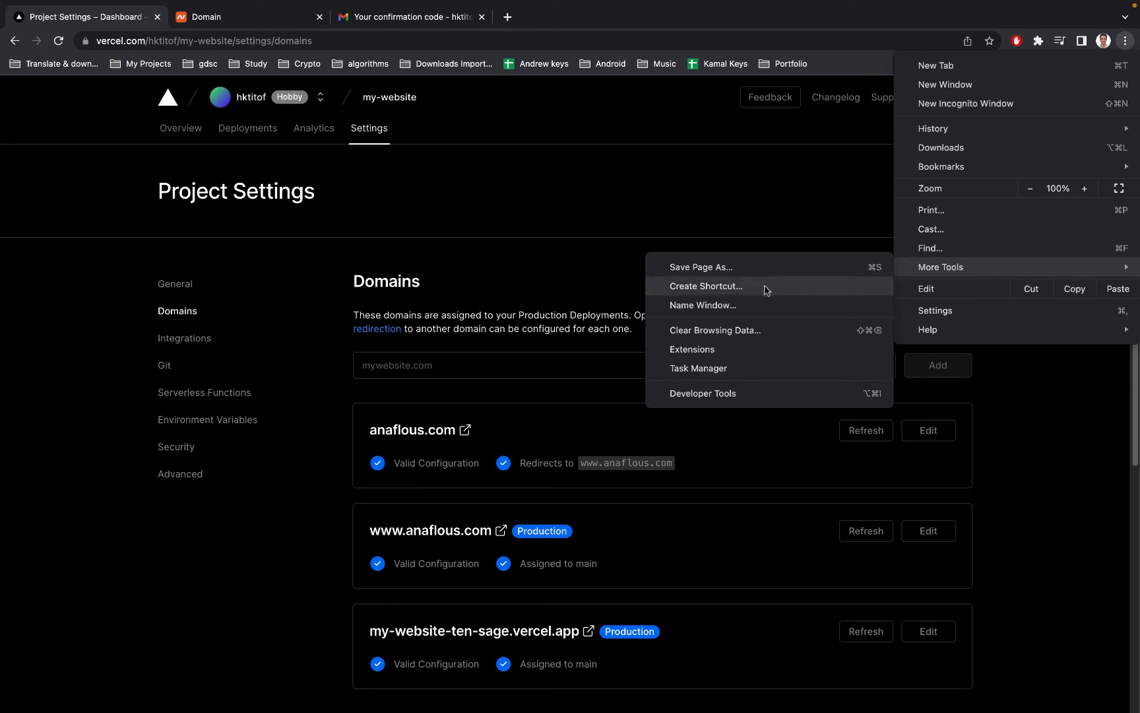
left_click(763, 327)
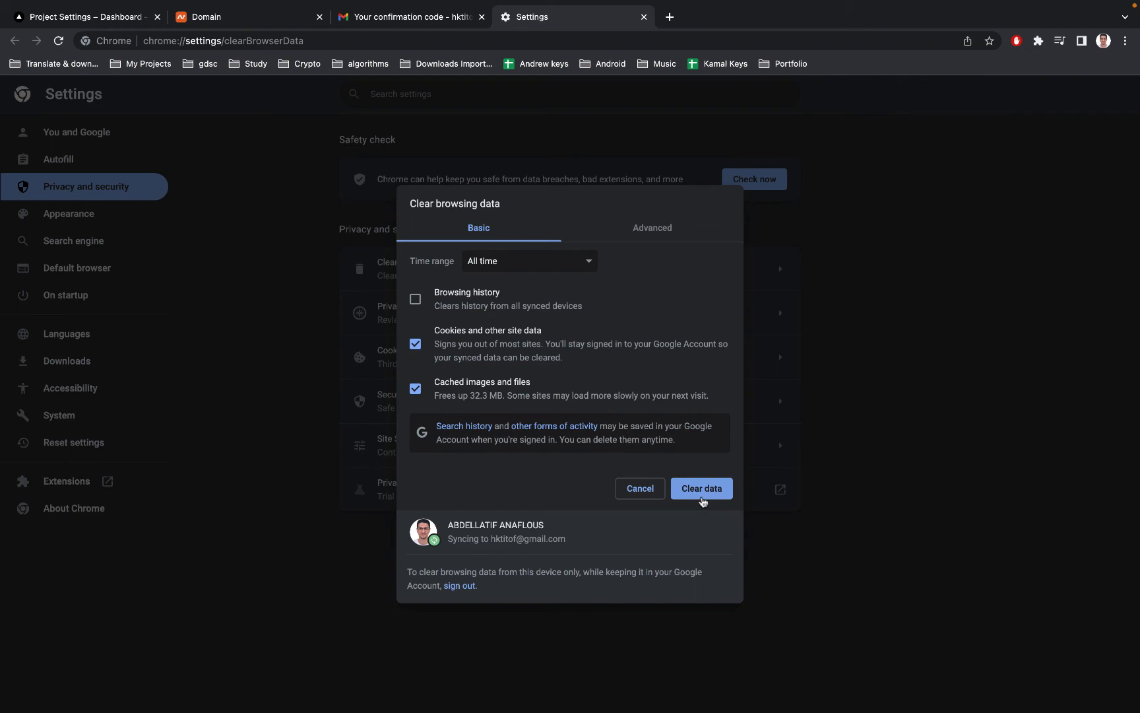
left_click(639, 490)
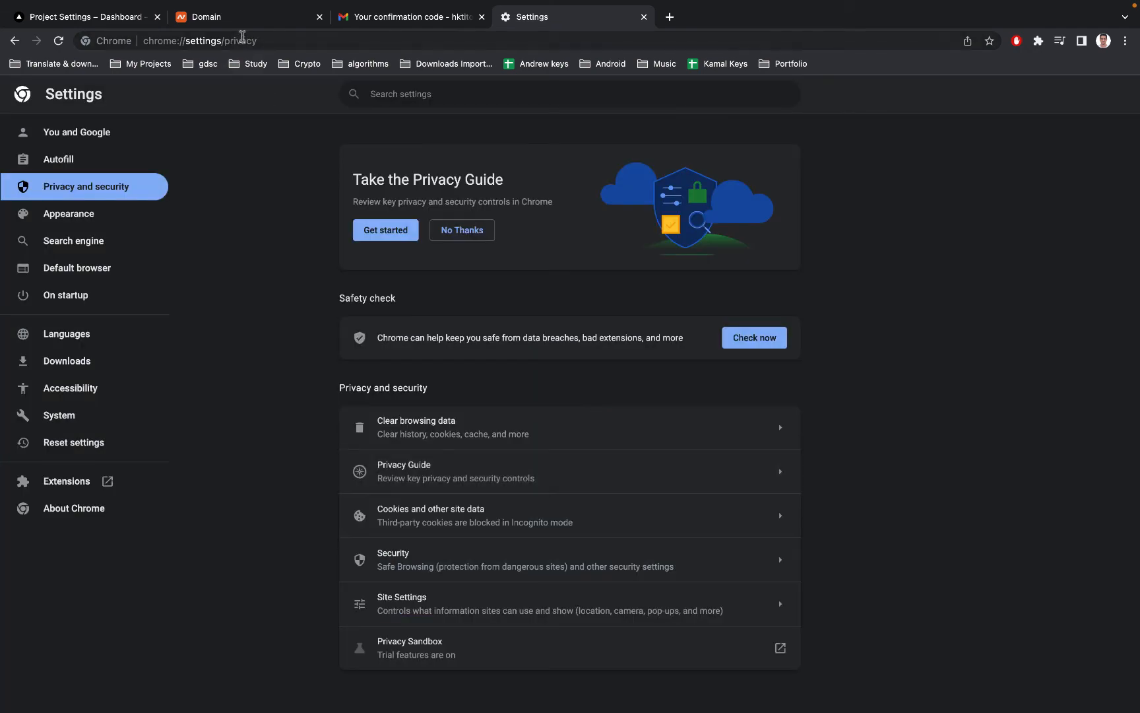
- View anaflous.com's Advanced DNS host records: A record 76.76.21.21 and CNAME cname.vercel-dns.com
left_click(237, 16)
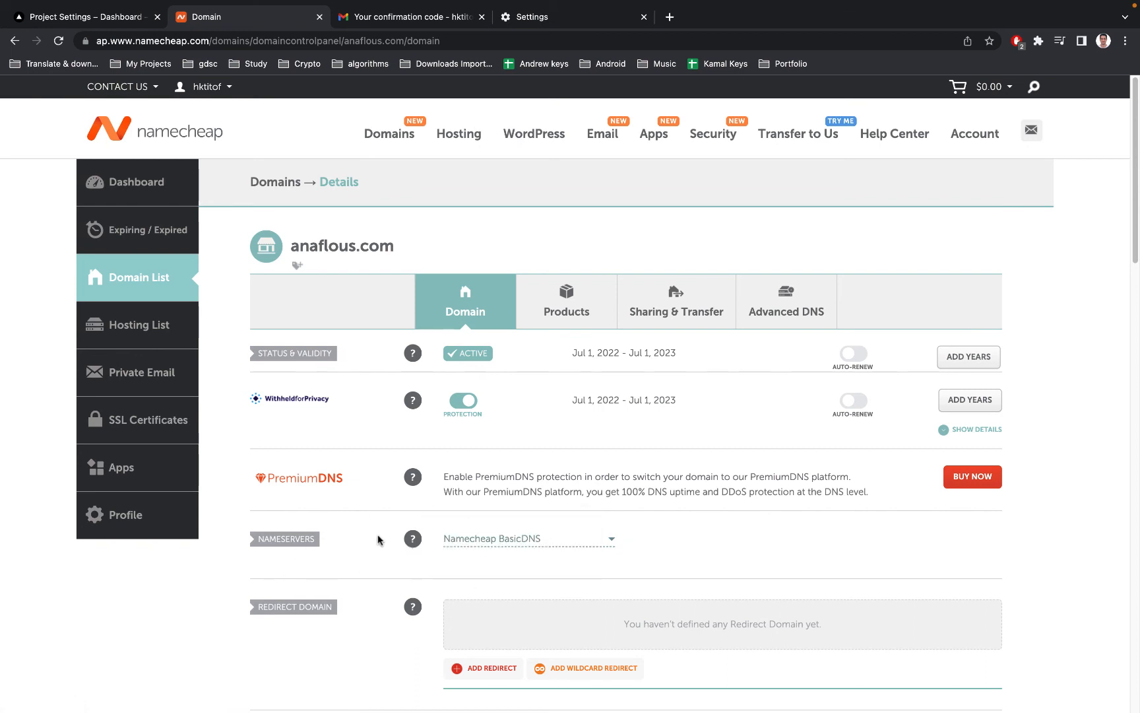
left_click(762, 303)
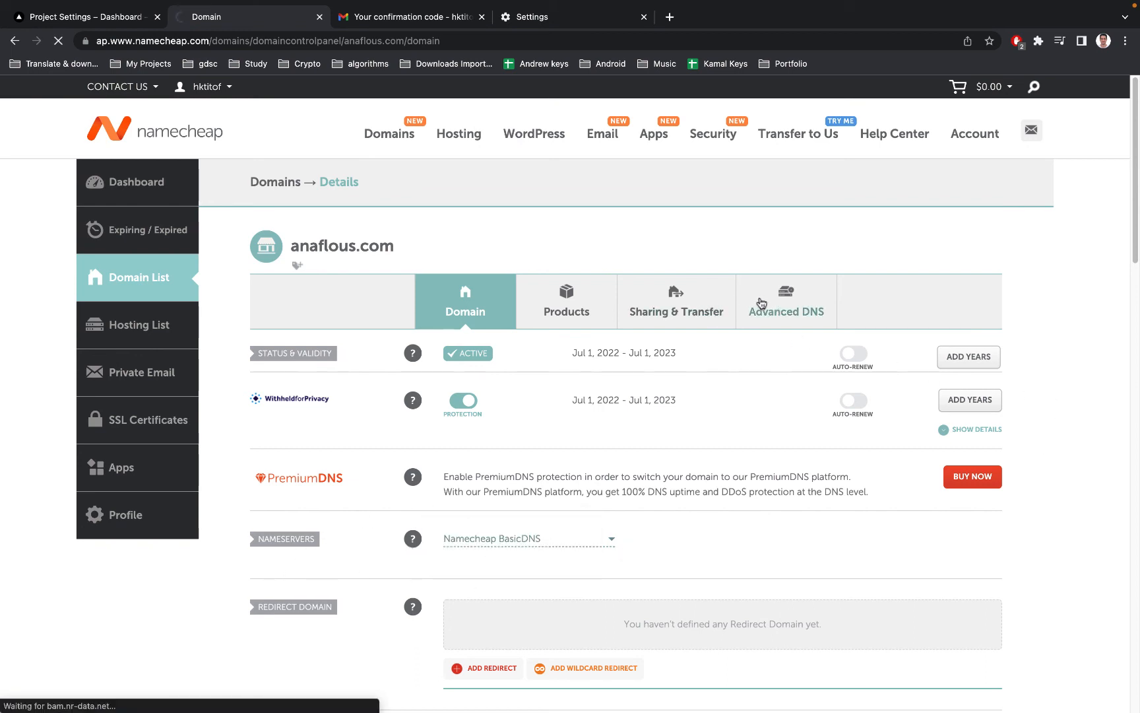